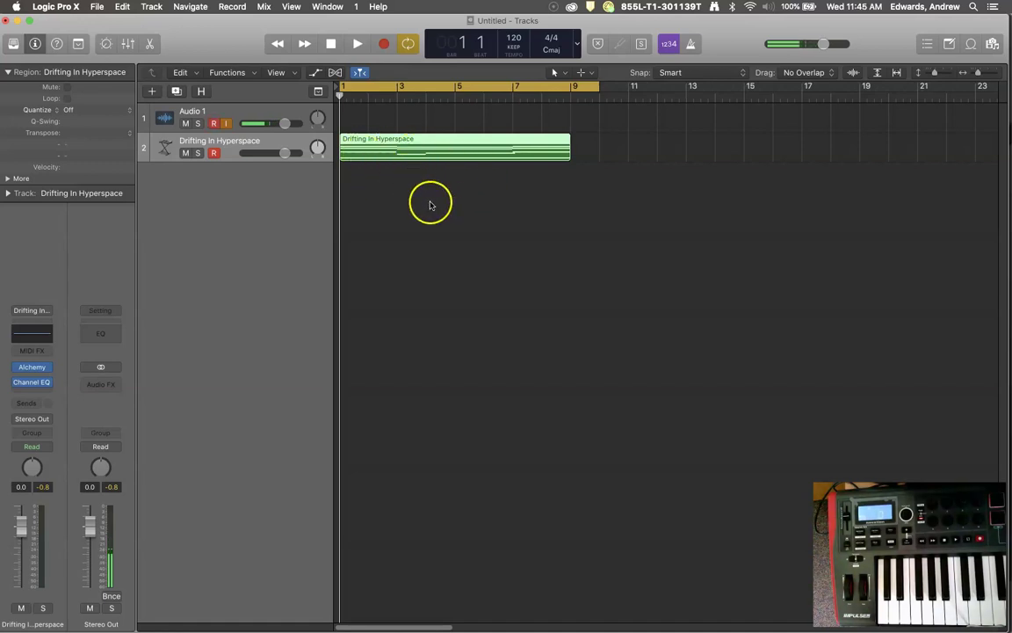
- Play the Drifting In Hyperspace pad and stop it at bar 5, beat 2
left_click(359, 44)
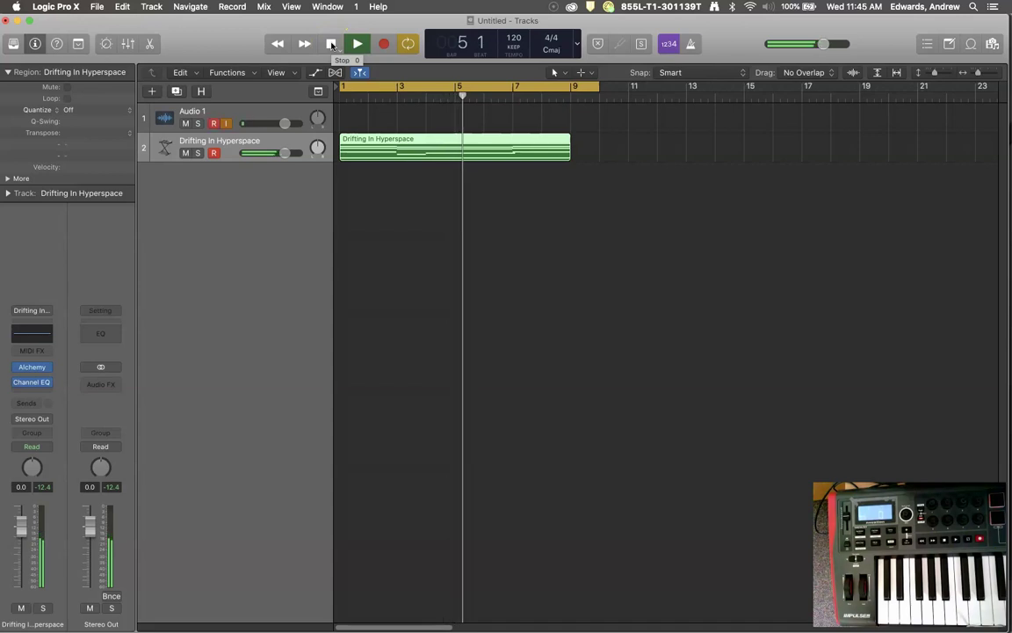
left_click(331, 44)
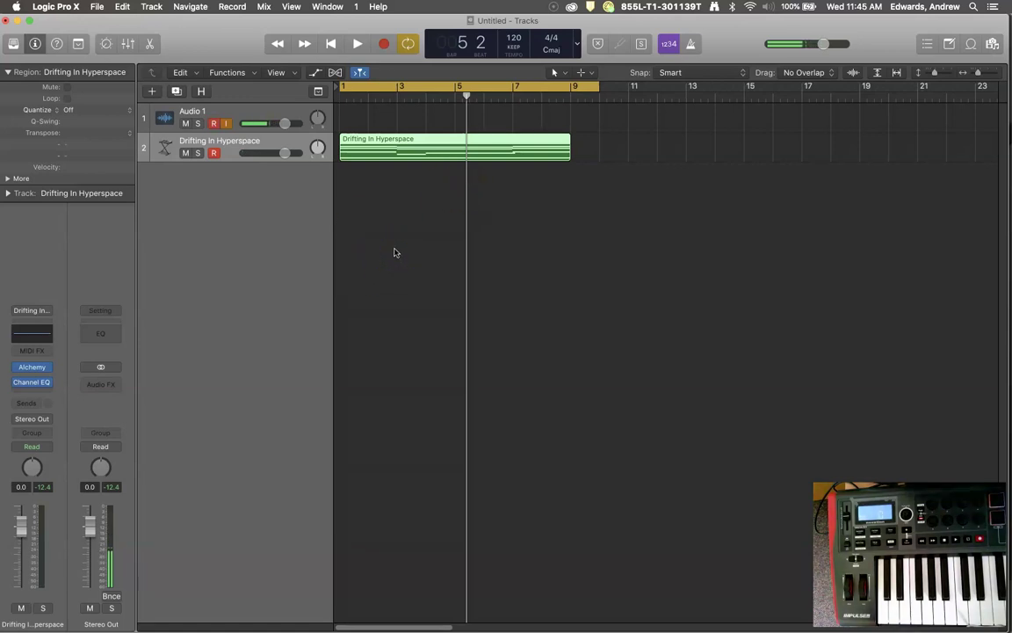
- Open the Channel EQ and enable its high-cut band, lowered to 16400 Hz
left_click(33, 334)
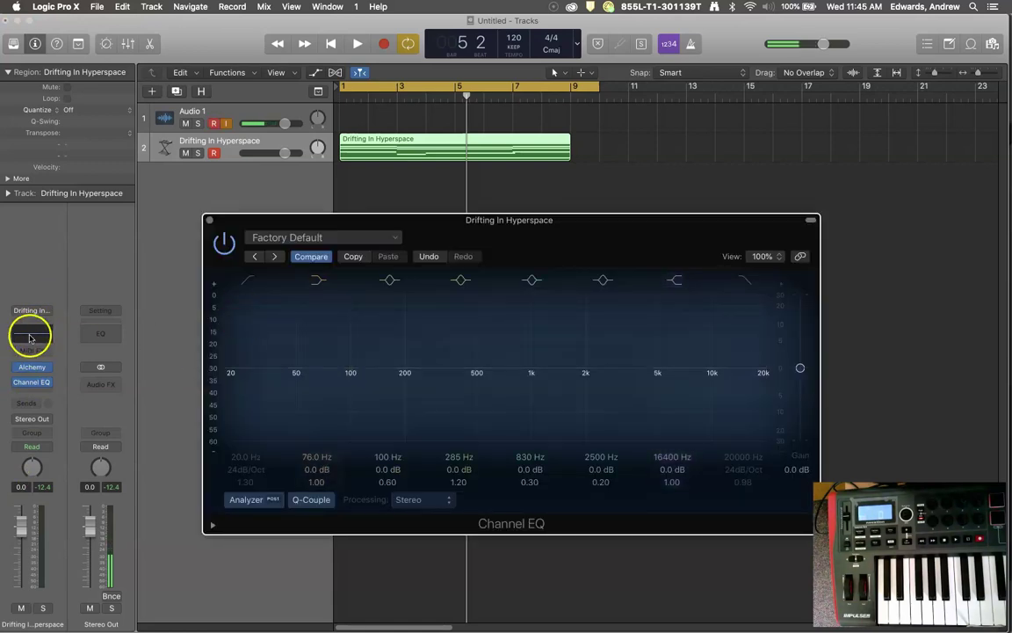
mouse_move(35, 384)
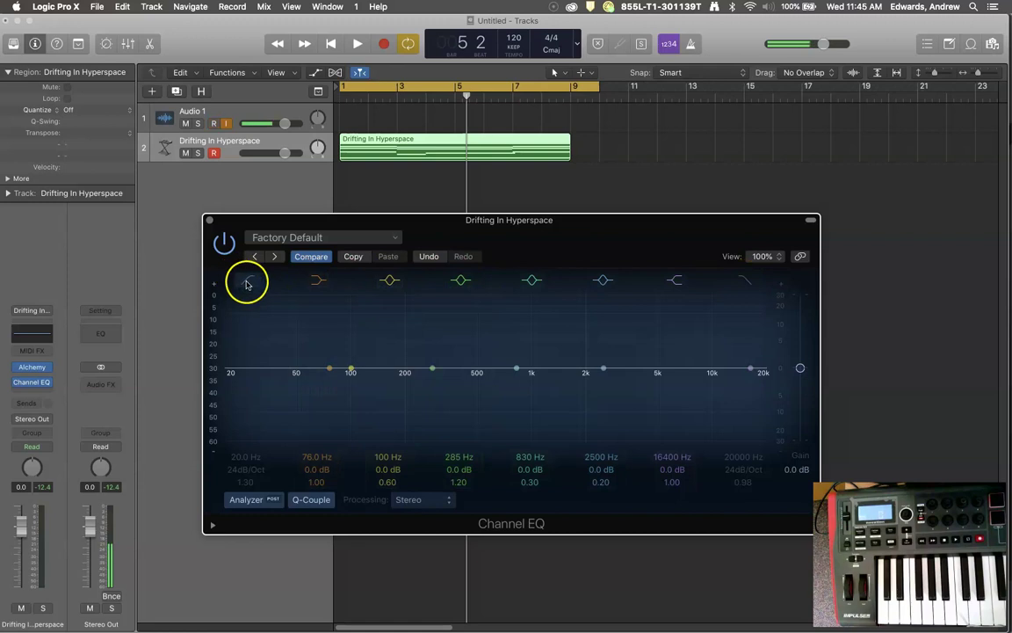
left_click(741, 282)
mouse_move(763, 370)
left_mouse_down()
mouse_move(766, 393)
mouse_move(763, 368)
mouse_move(766, 380)
left_mouse_up()
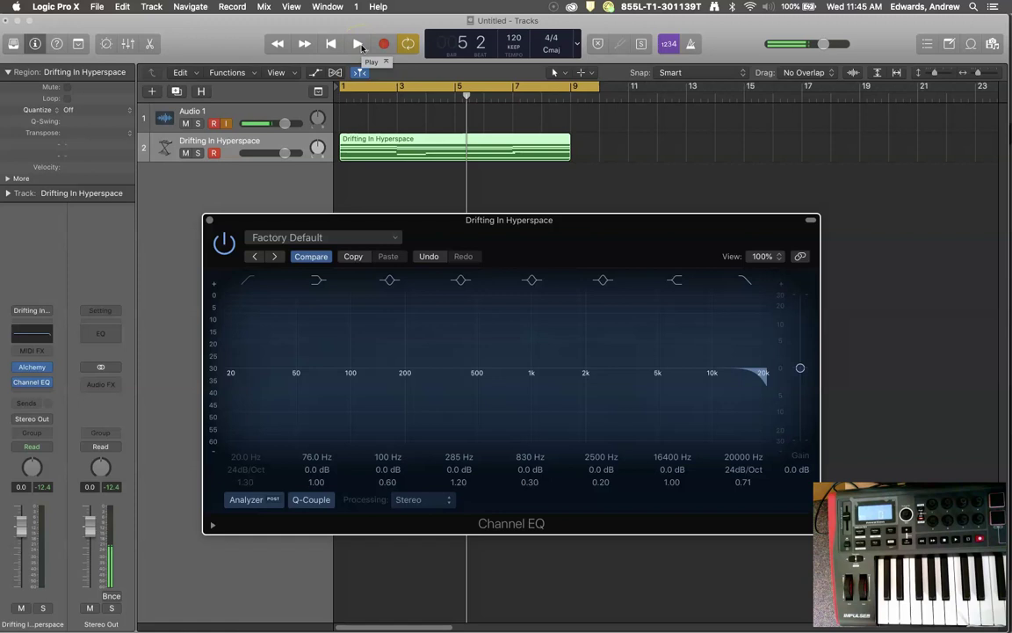
mouse_move(764, 371)
left_mouse_down()
mouse_move(752, 373)
mouse_move(760, 384)
mouse_move(678, 385)
mouse_move(701, 402)
left_mouse_up()
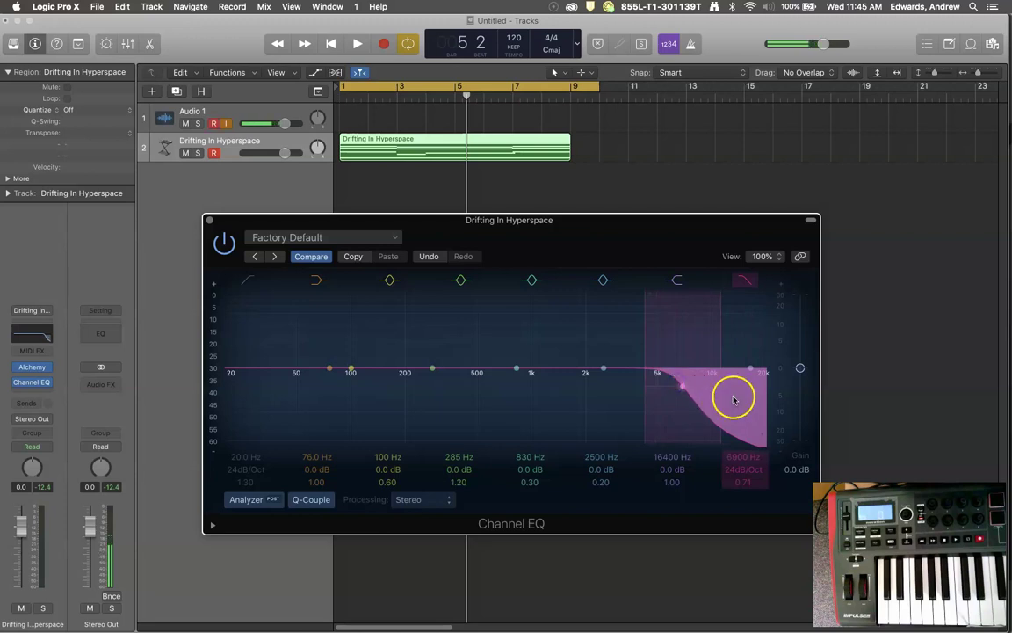
- Play the pad with the high cut at about 6500 Hz, then disable the band and stop
left_click(355, 44)
left_click_drag(646, 434, 776, 379)
left_click(744, 280)
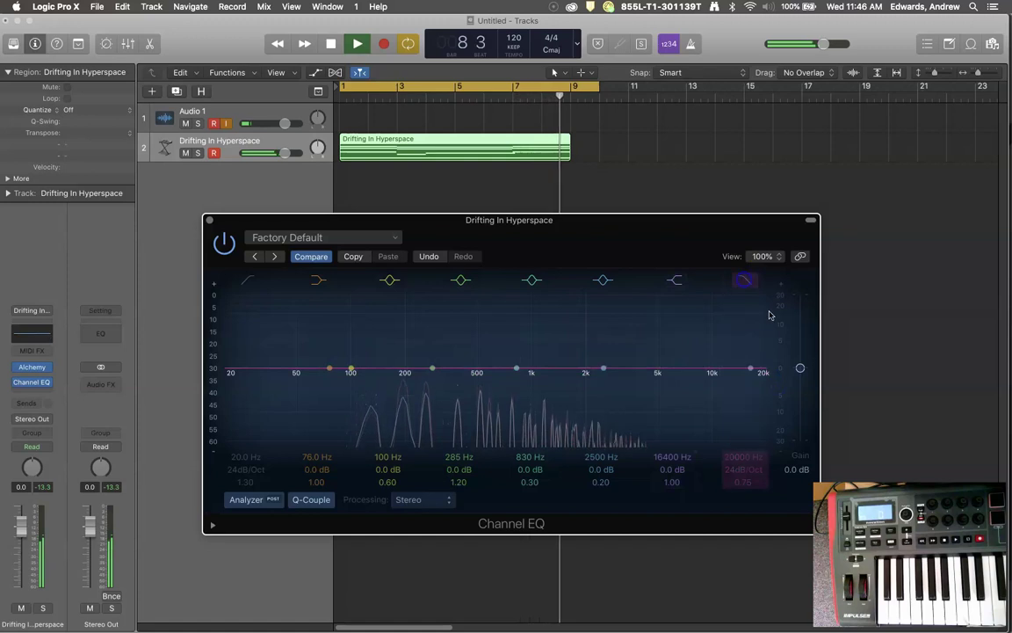
key("space")
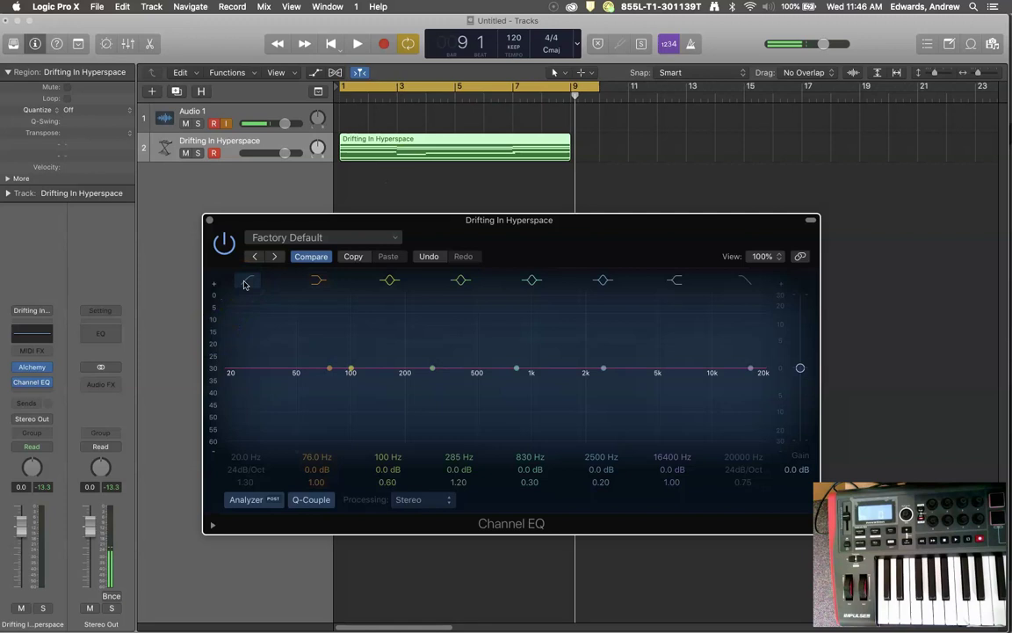
left_click(244, 284)
left_click_drag(240, 391, 400, 394)
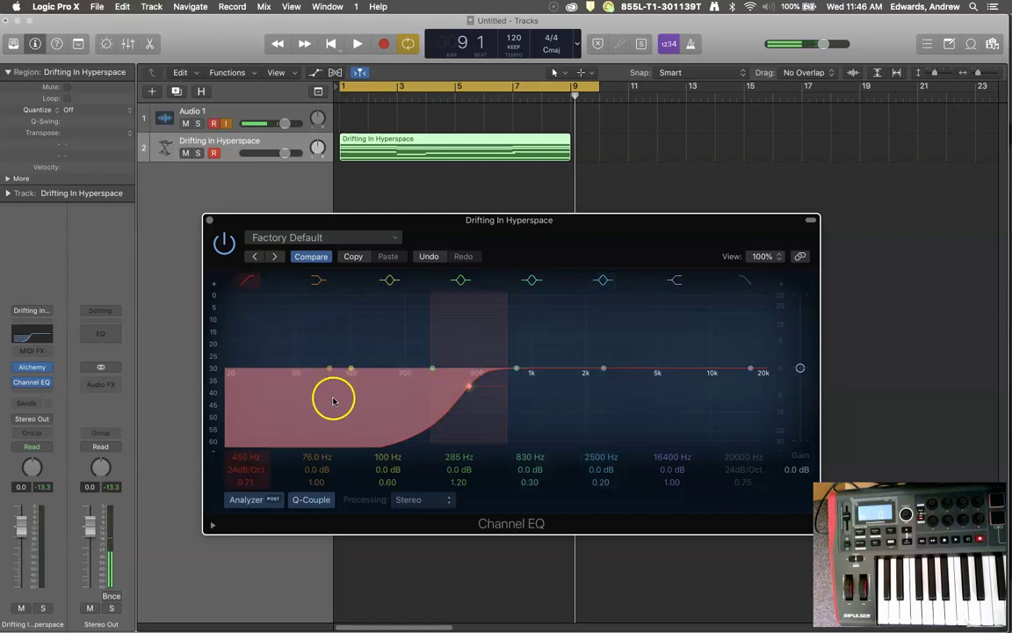
left_click_drag(468, 387, 232, 373)
left_click(247, 281)
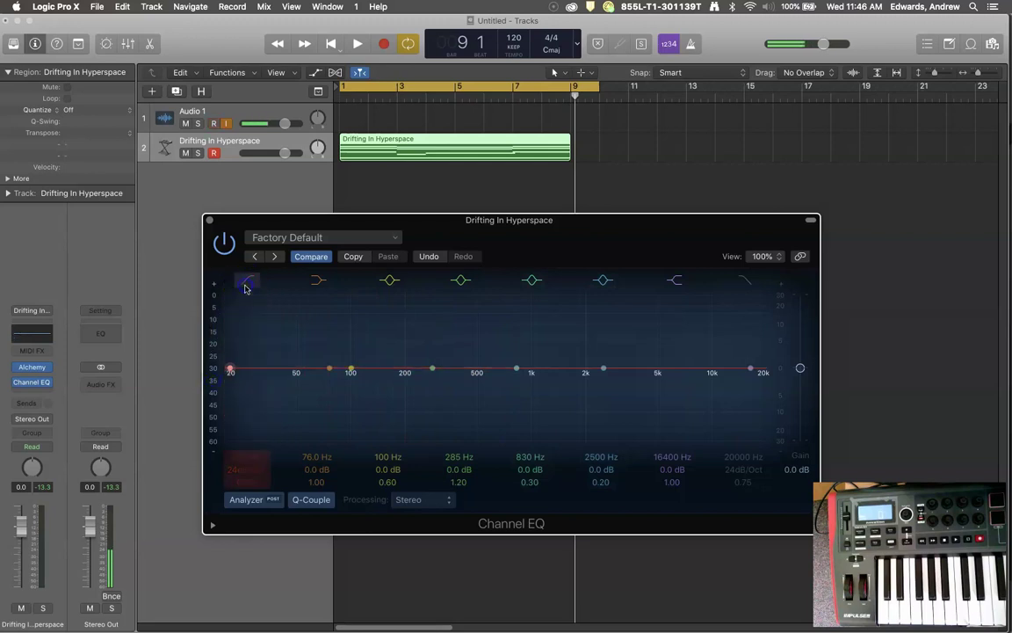
left_click(745, 279)
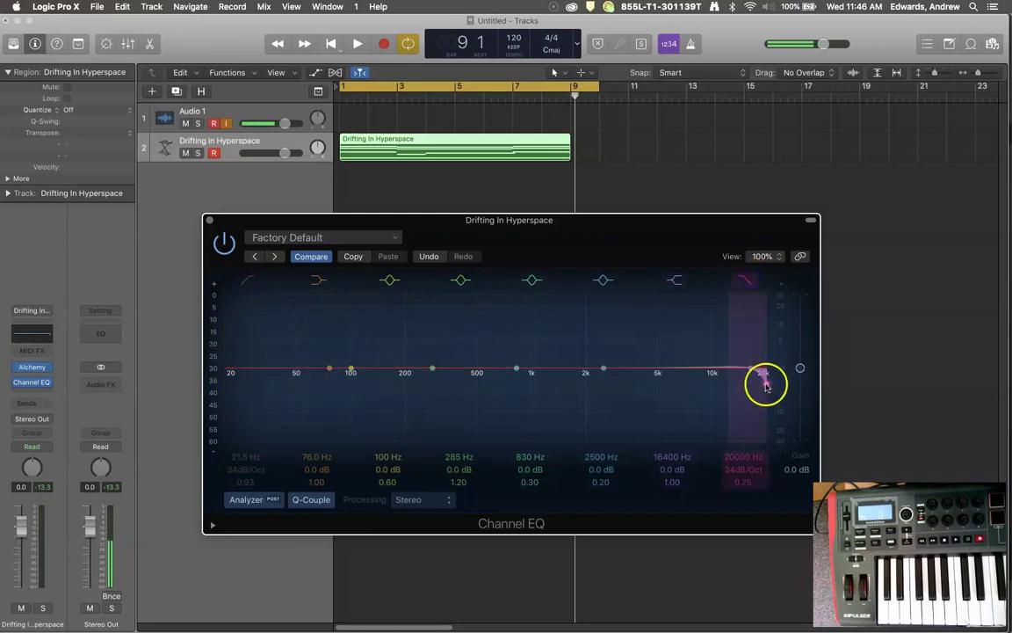
left_click_drag(766, 387, 680, 389)
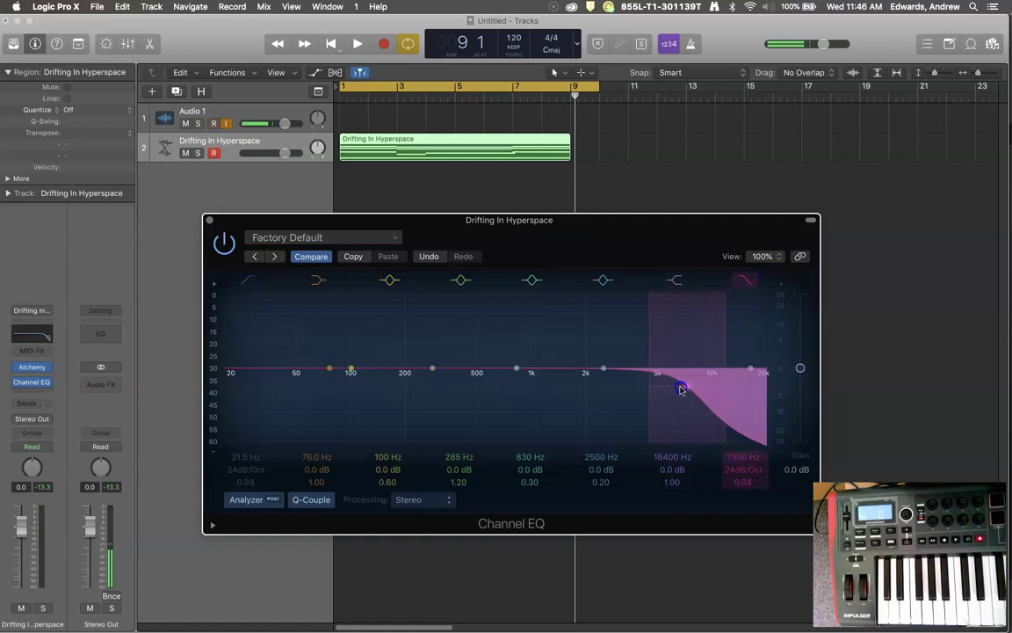
left_click(734, 402)
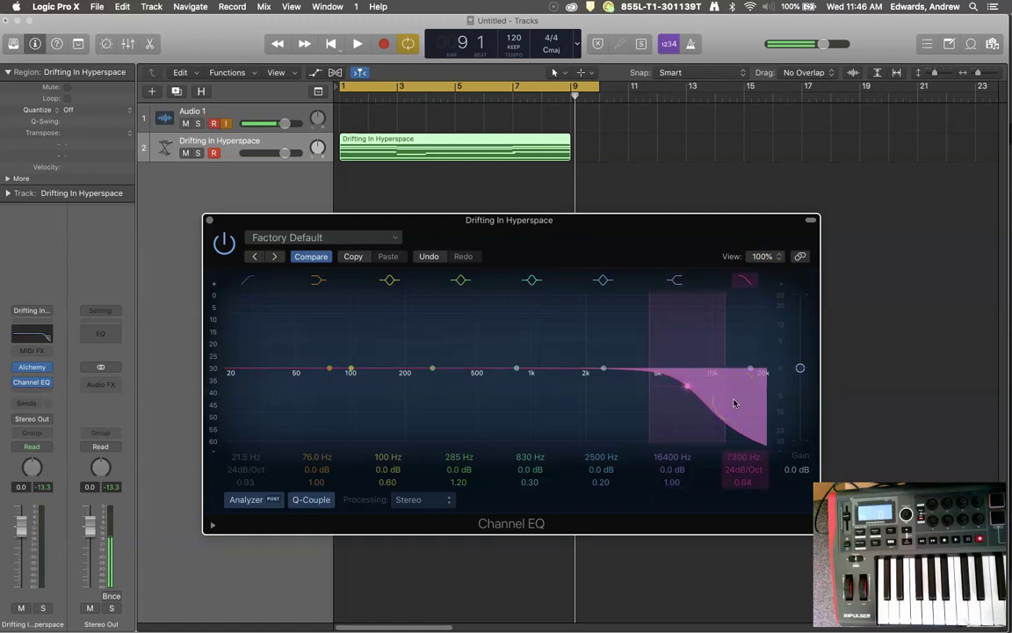
left_click_drag(686, 385, 761, 294)
left_click(745, 280)
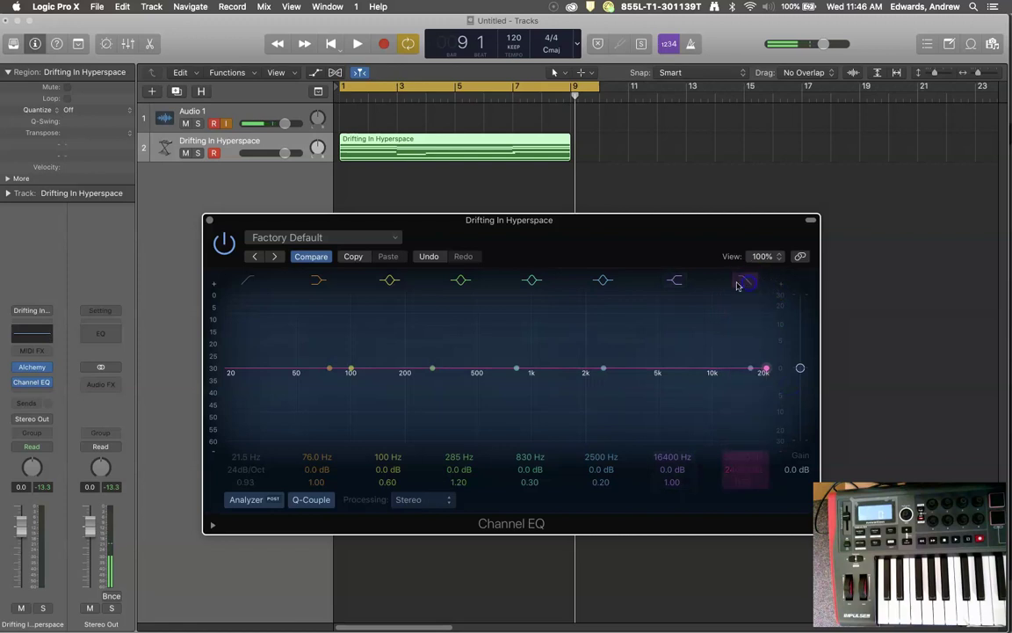
- Close the Channel EQ and open the Alchemy window, moved aside to reveal the transport
left_click(208, 221)
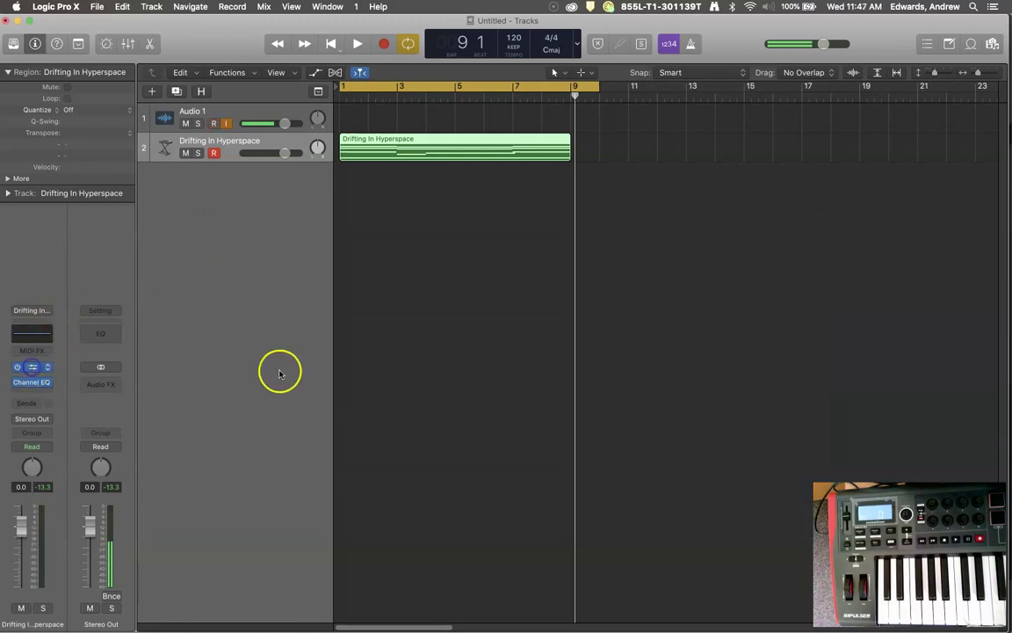
key("v")
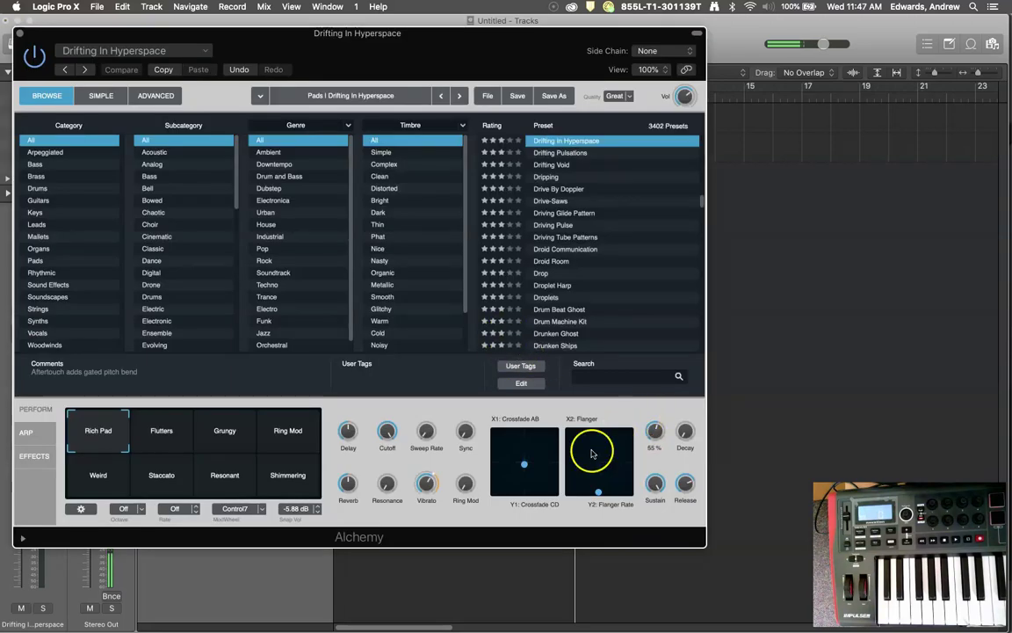
mouse_move(385, 432)
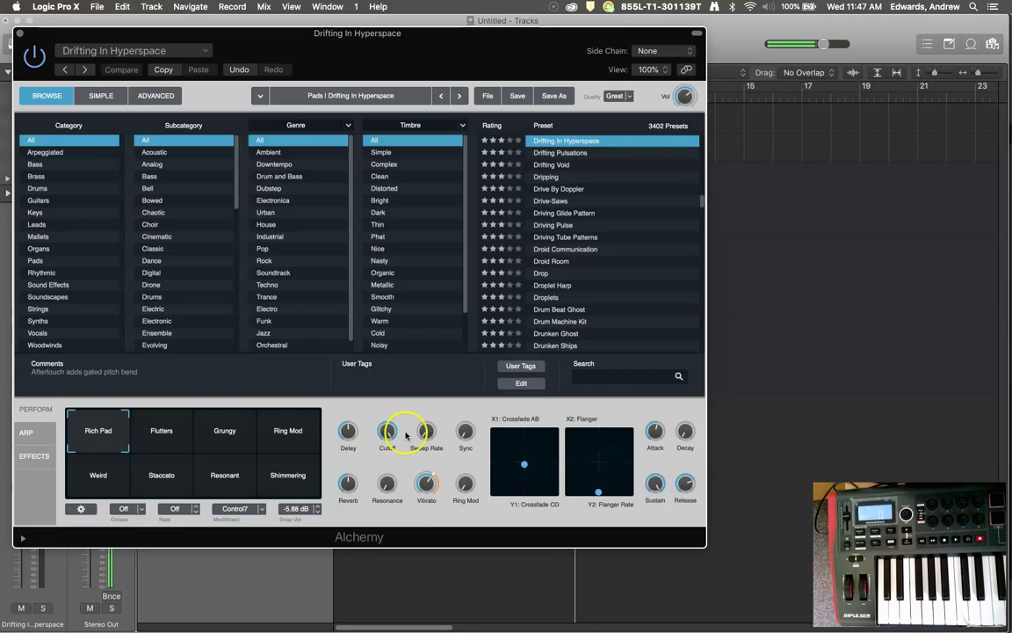
left_click_drag(474, 35, 728, 124)
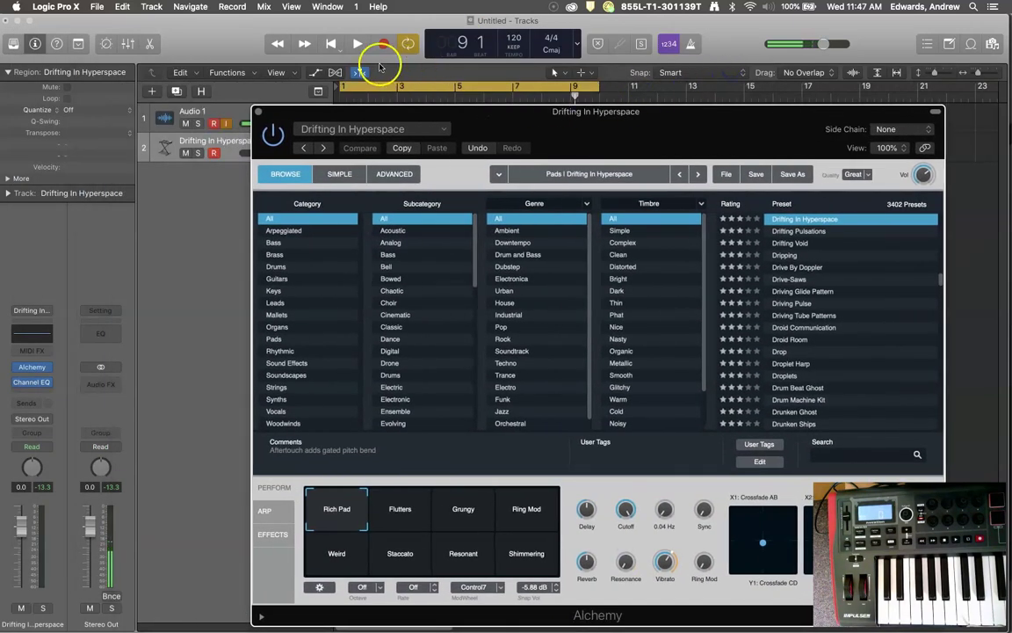
- Play the pad from bar 1, stop it, and close the Alchemy window
mouse_move(625, 508)
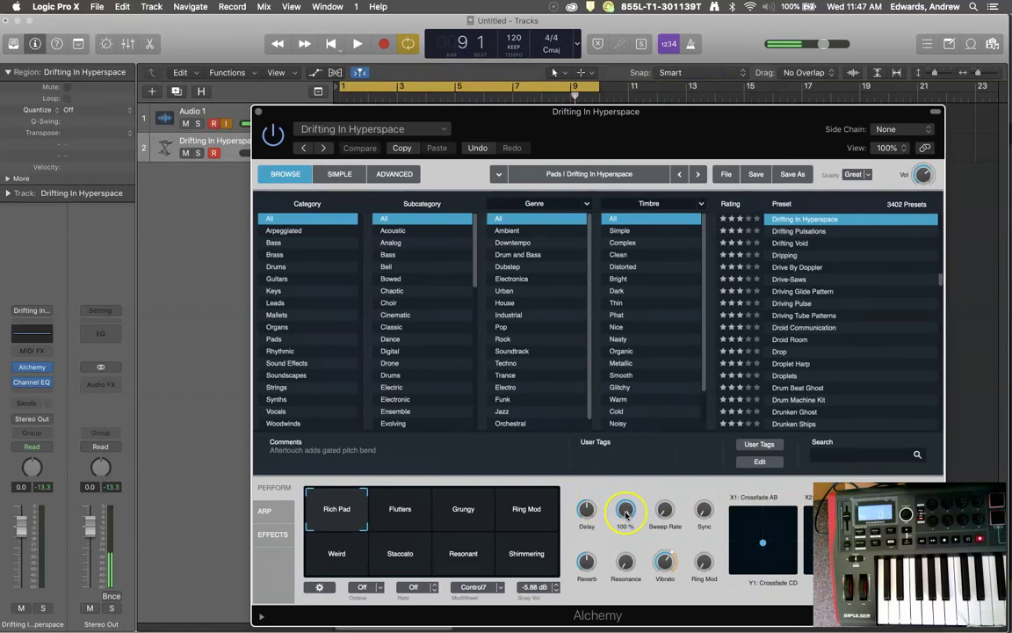
key("space")
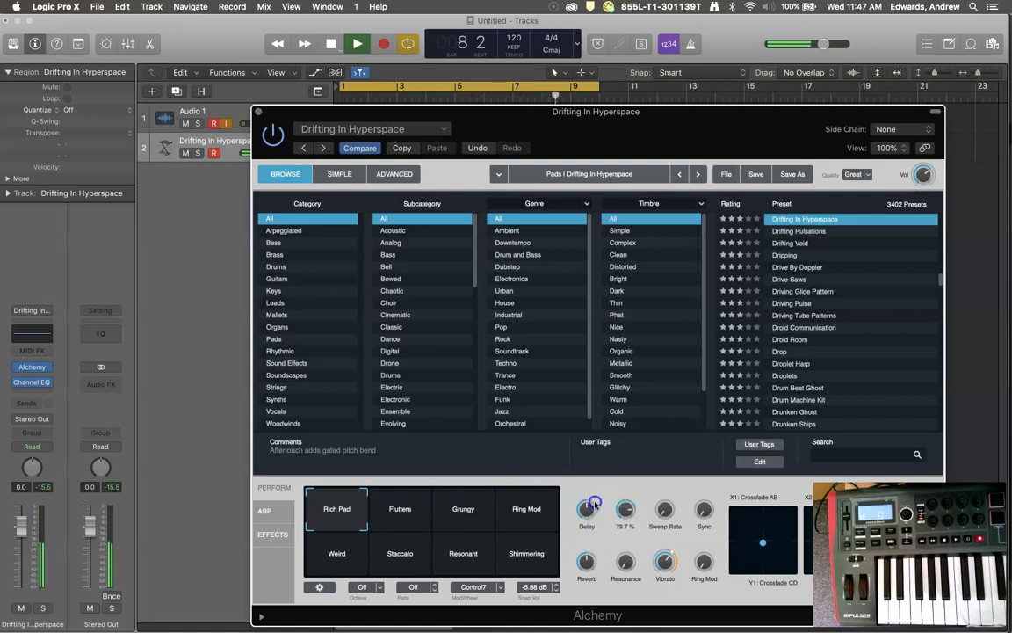
key("space")
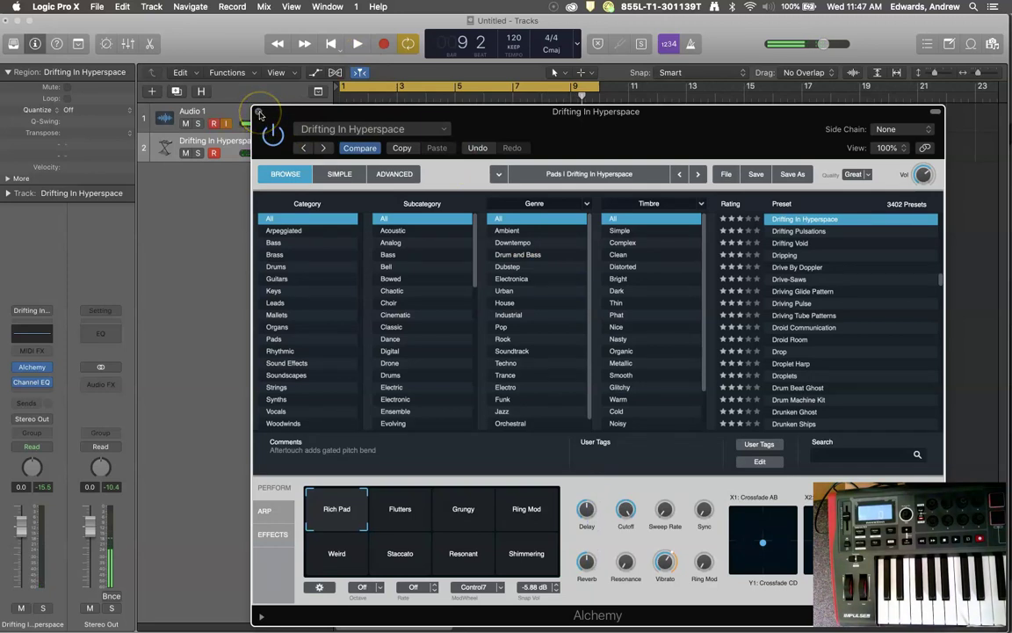
left_click(259, 114)
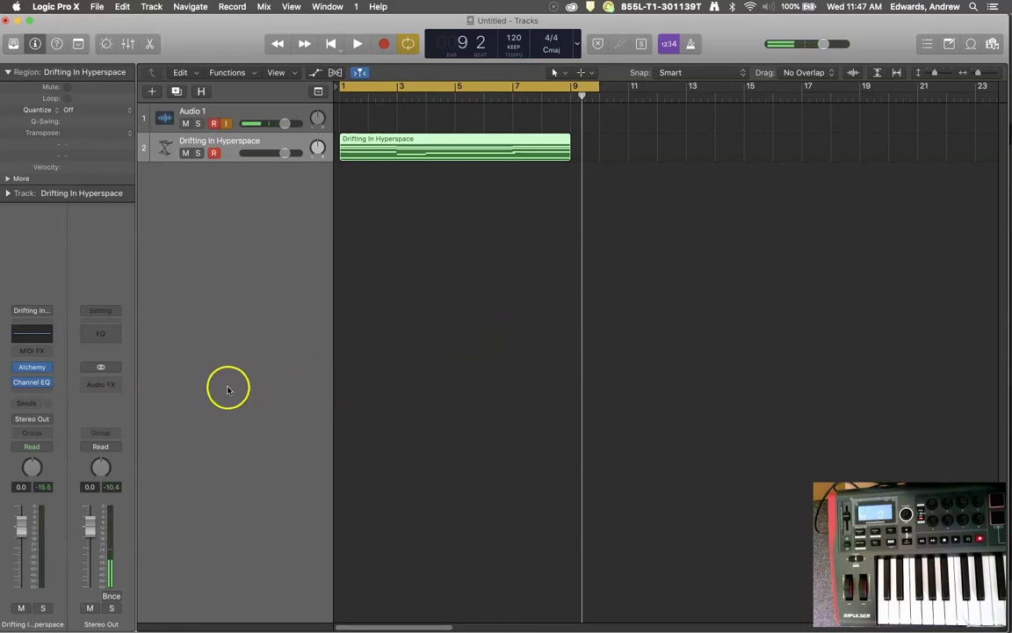
- Open the empty Audio FX slot below the Channel EQ to list available effects
left_click(32, 392)
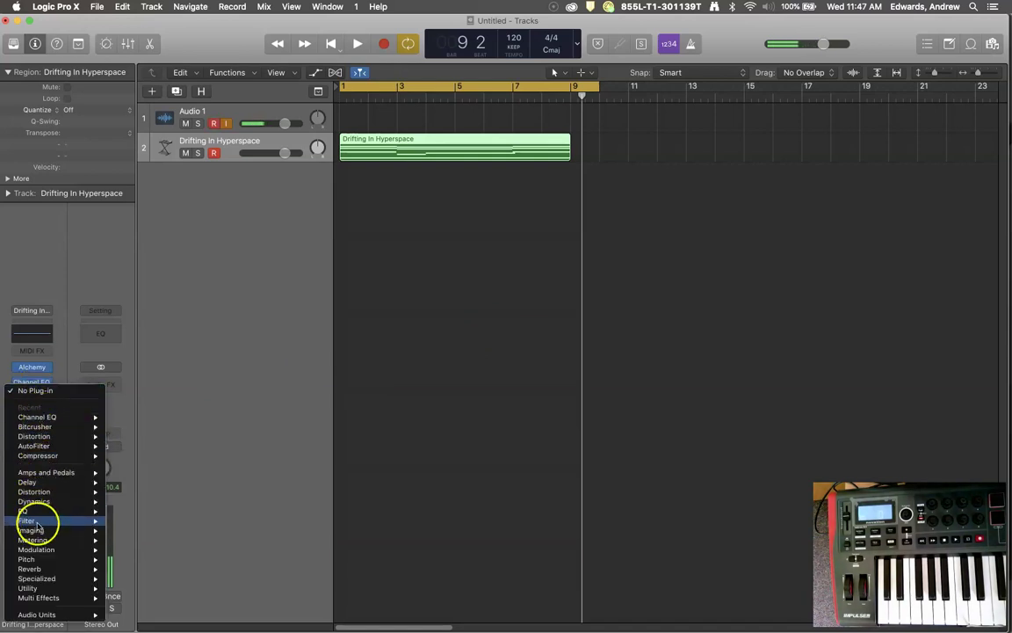
- Insert a Filter > AutoFilter > Stereo effect and centre its window
mouse_move(29, 531)
mouse_move(75, 521)
mouse_move(132, 520)
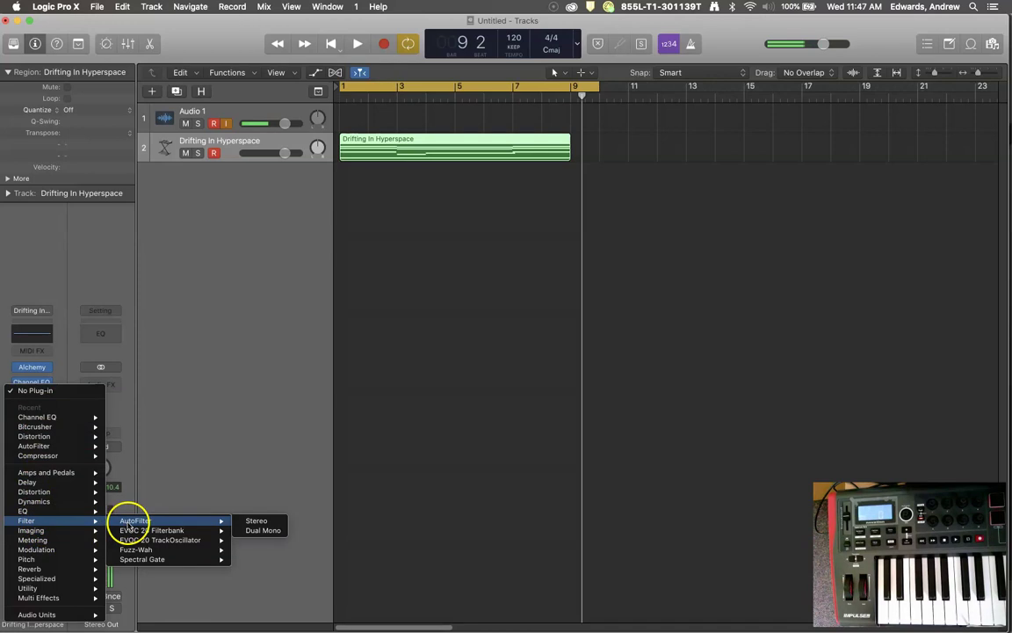
left_click(252, 520)
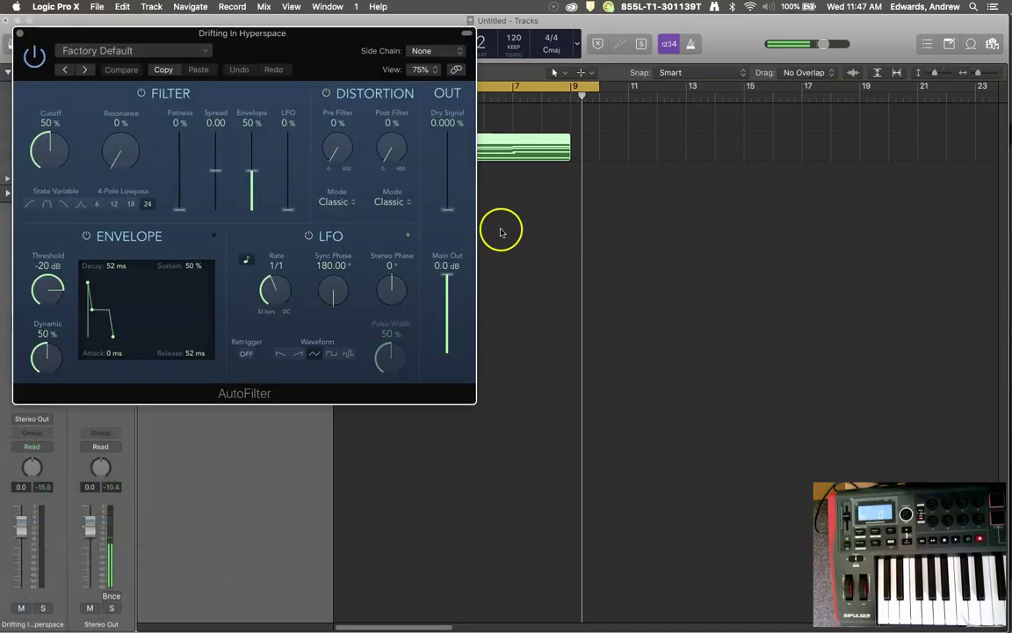
left_click_drag(301, 37, 541, 213)
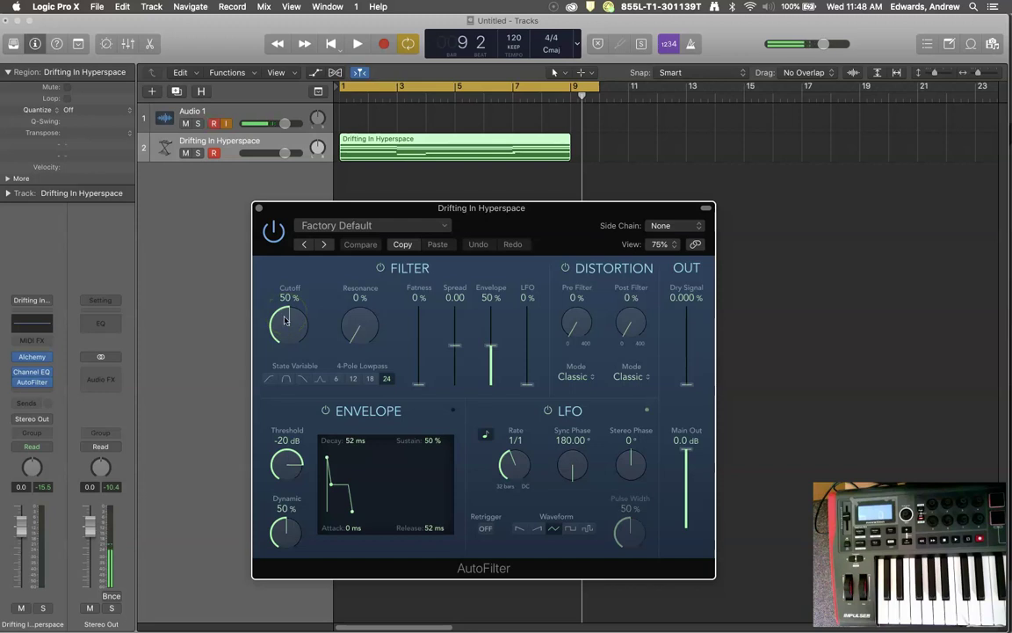
- Play the pad from bar 1 while lowering the AutoFilter cutoff to 49%
left_click(331, 43)
left_click(353, 46)
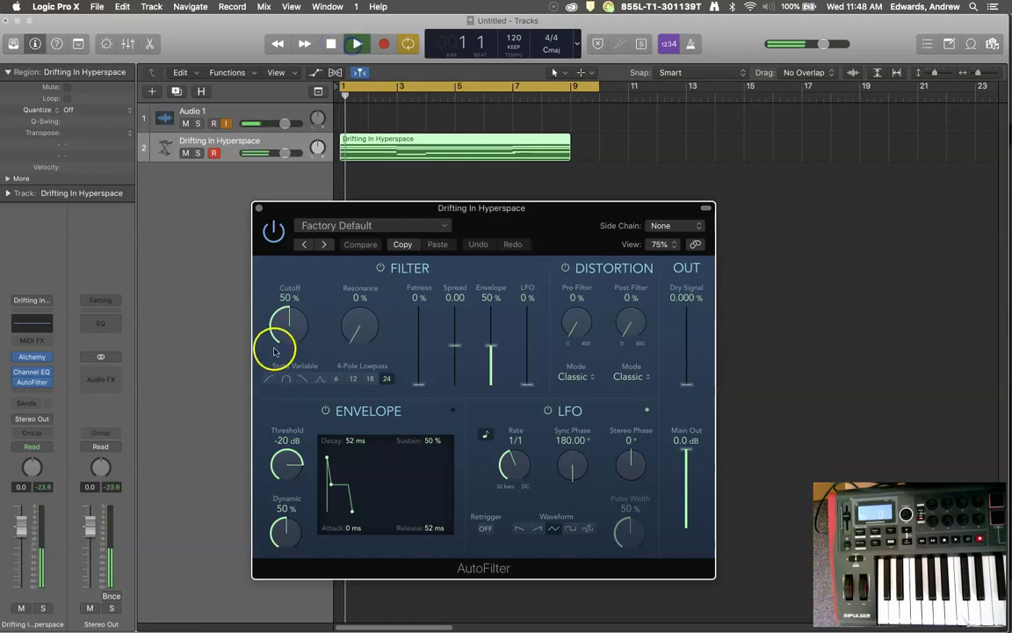
mouse_move(282, 328)
left_mouse_down()
mouse_move(261, 375)
mouse_move(227, 299)
mouse_move(228, 257)
mouse_move(255, 237)
mouse_move(233, 213)
mouse_move(250, 269)
mouse_move(241, 329)
mouse_move(281, 329)
left_mouse_up()
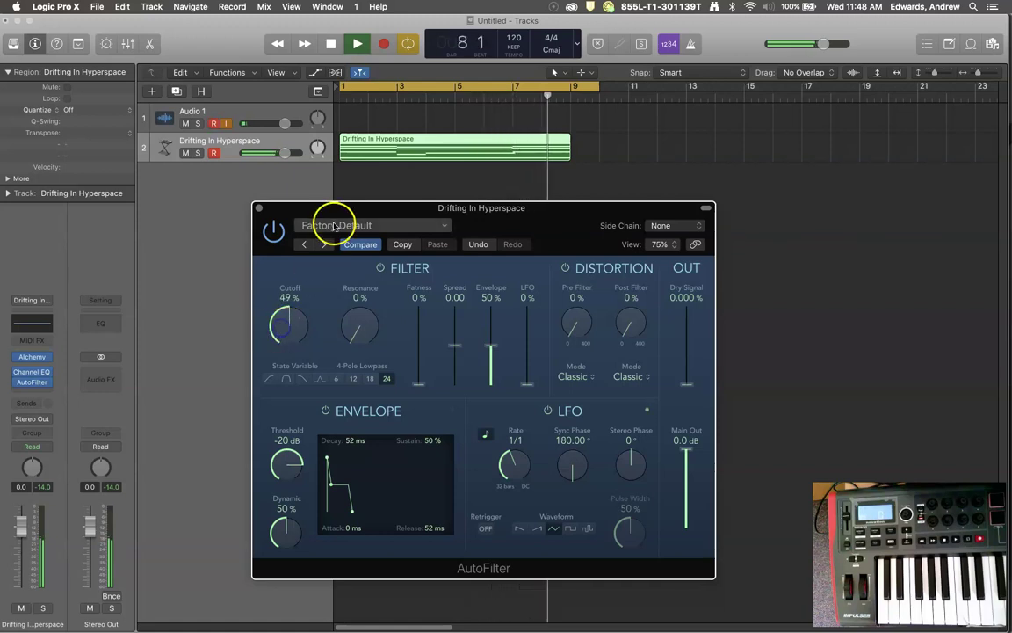
- Stop playback, set the LFO amount to 50%, and replay the pad from bar 1
left_click(334, 44)
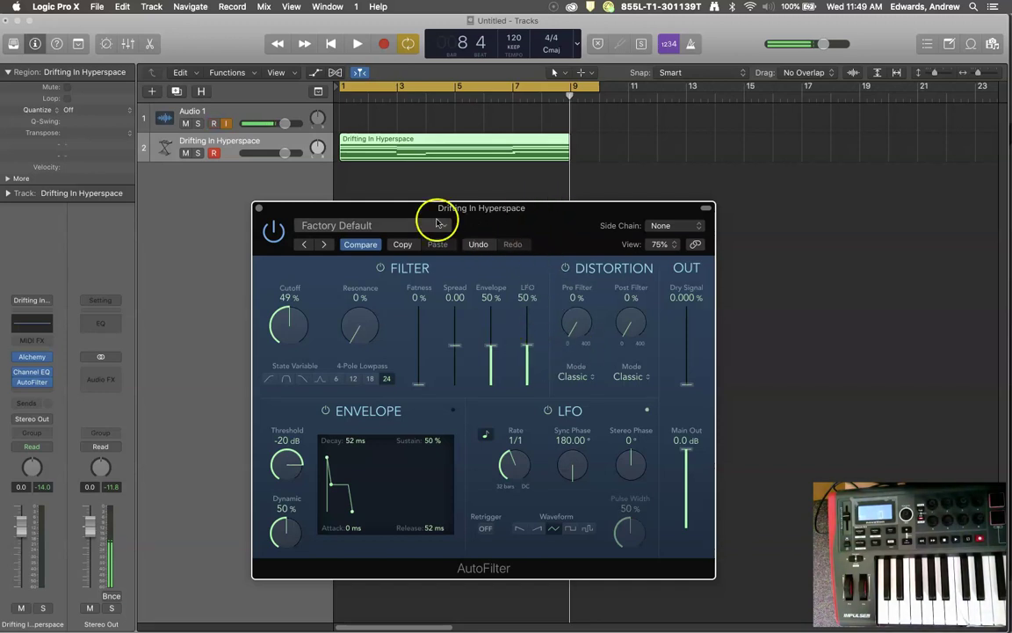
left_click(356, 44)
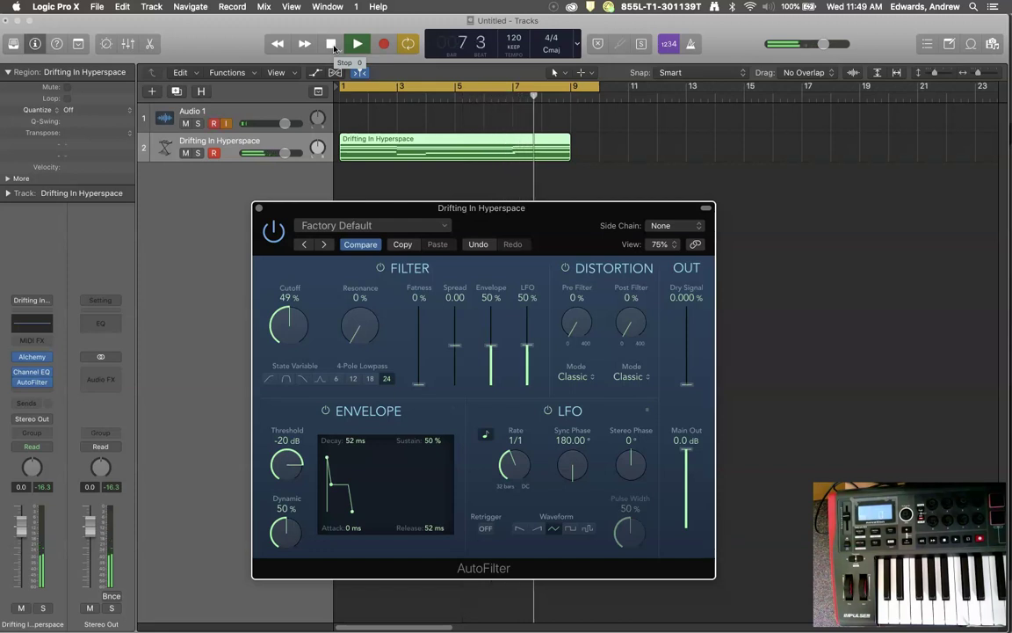
- Stop playback and adjust several AutoFilter controls
left_click(333, 46)
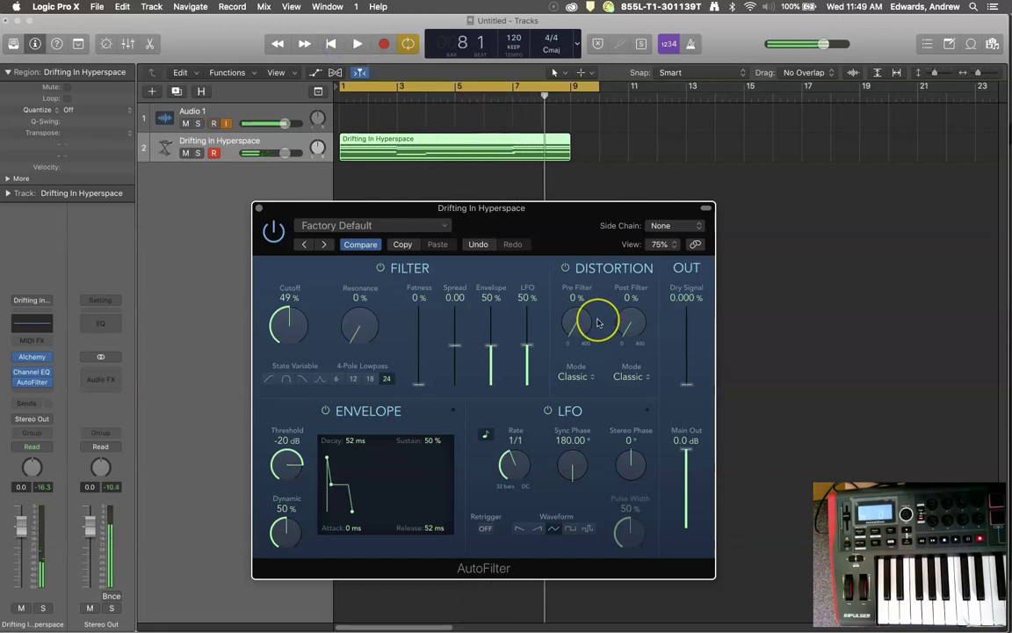
left_click_drag(491, 345, 481, 337)
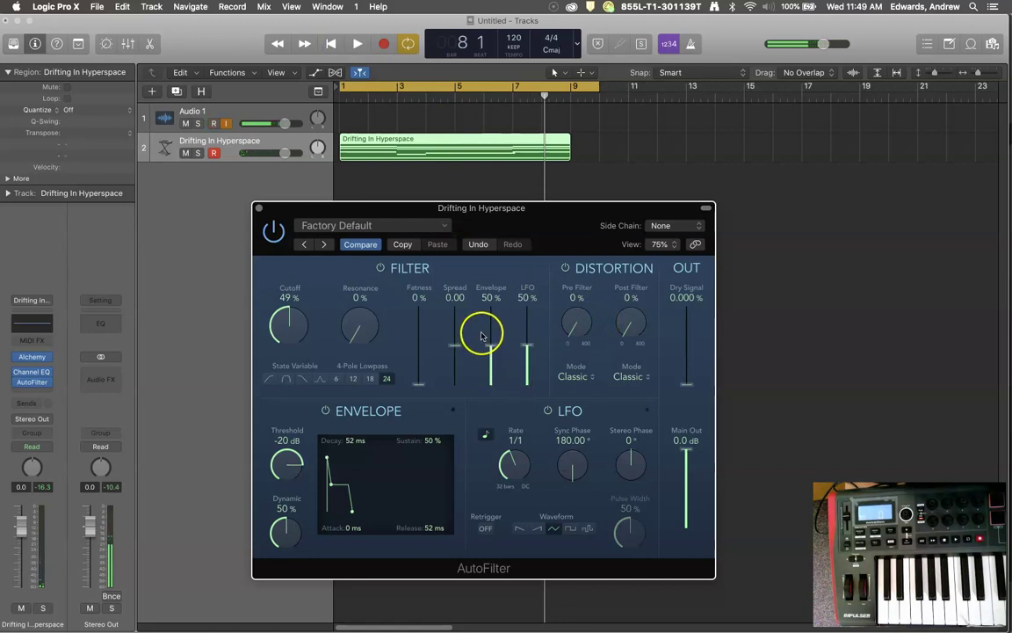
left_click_drag(673, 529, 696, 552)
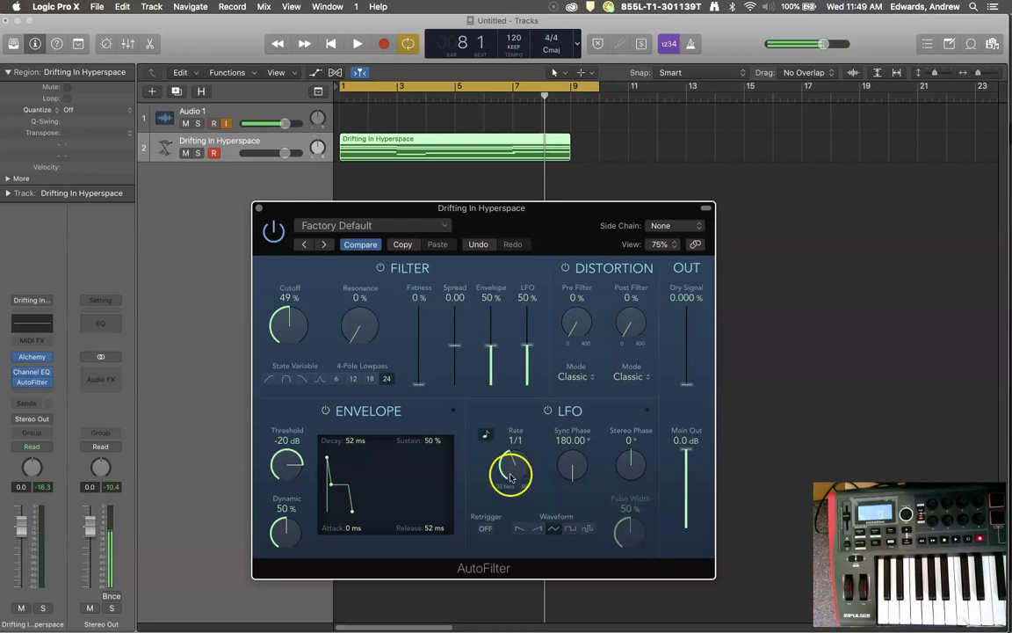
left_click_drag(506, 478, 514, 450)
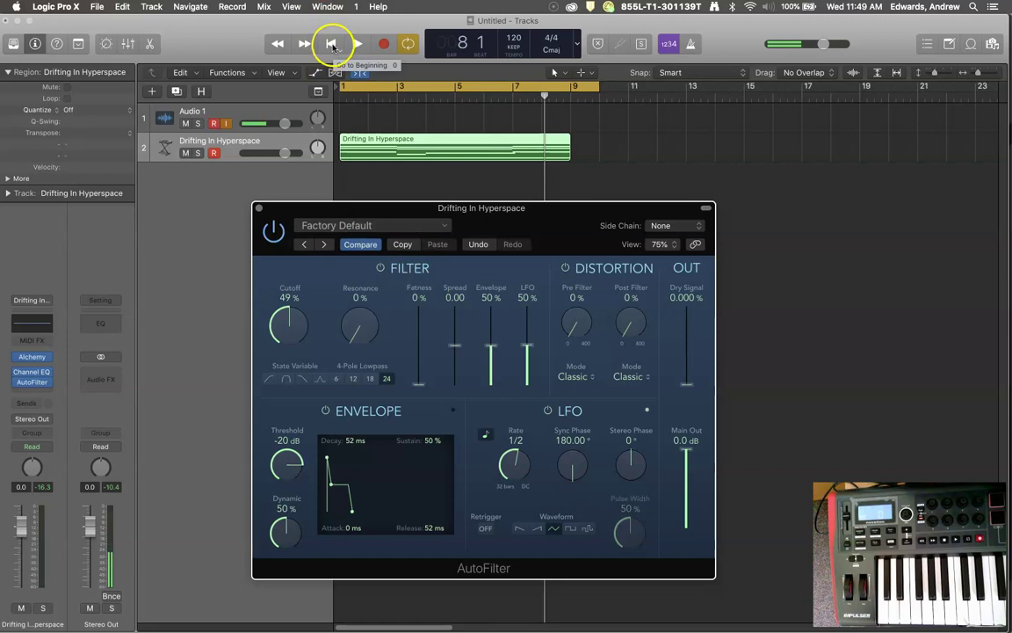
- Replay from bar 1, sweeping the LFO rate through 1/4 and 1/16 triplets to 1/8, then stop
left_click(331, 44)
left_click(356, 43)
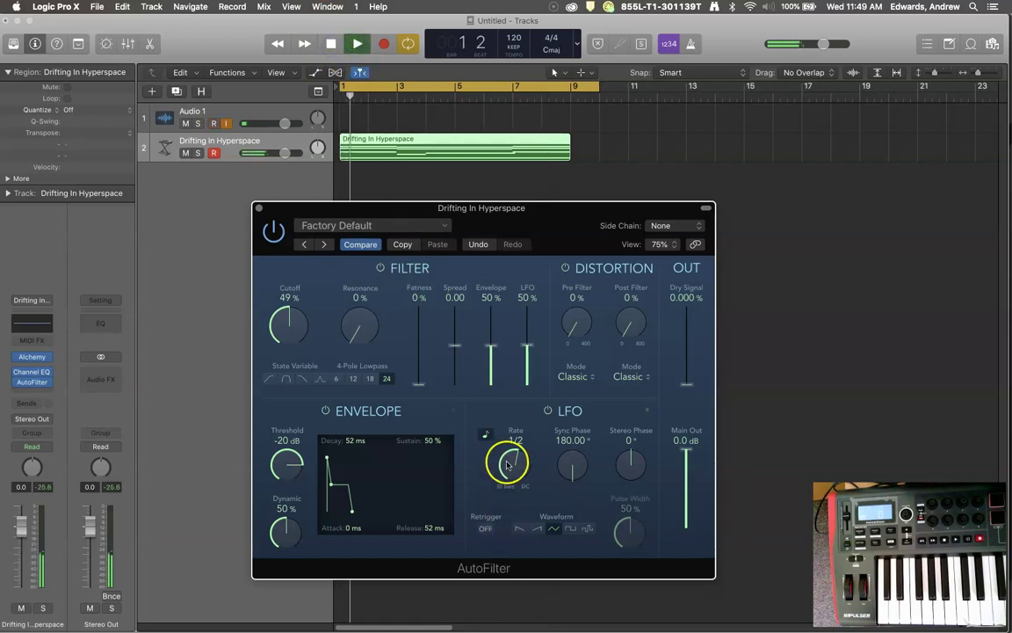
left_click_drag(512, 472, 505, 440)
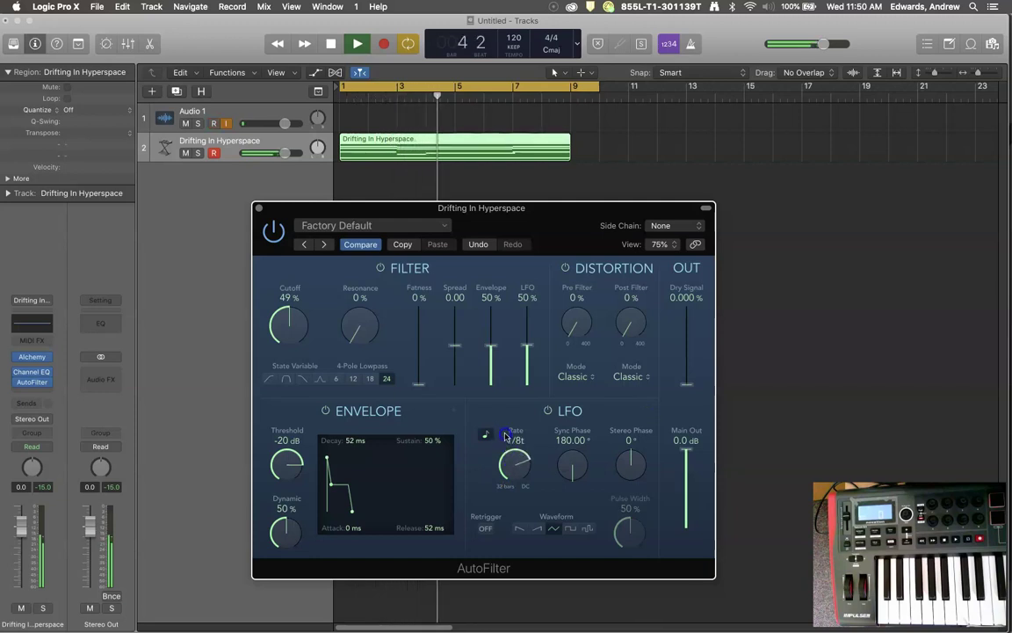
mouse_move(502, 479)
left_mouse_down()
mouse_move(513, 472)
mouse_move(501, 510)
mouse_move(501, 431)
mouse_move(489, 438)
mouse_move(495, 482)
left_mouse_up()
left_click(520, 465)
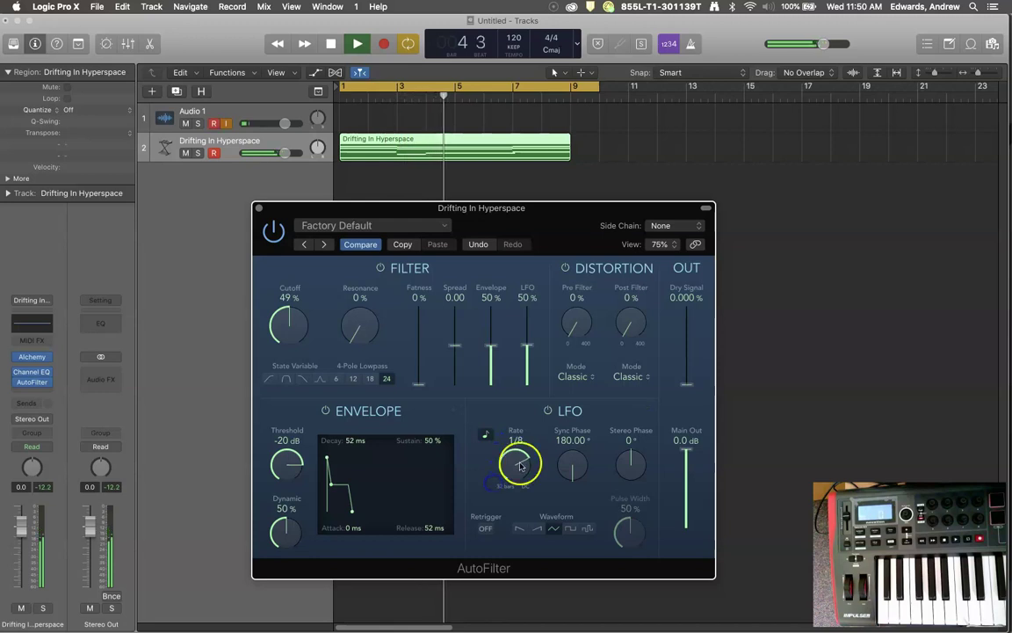
left_click(330, 43)
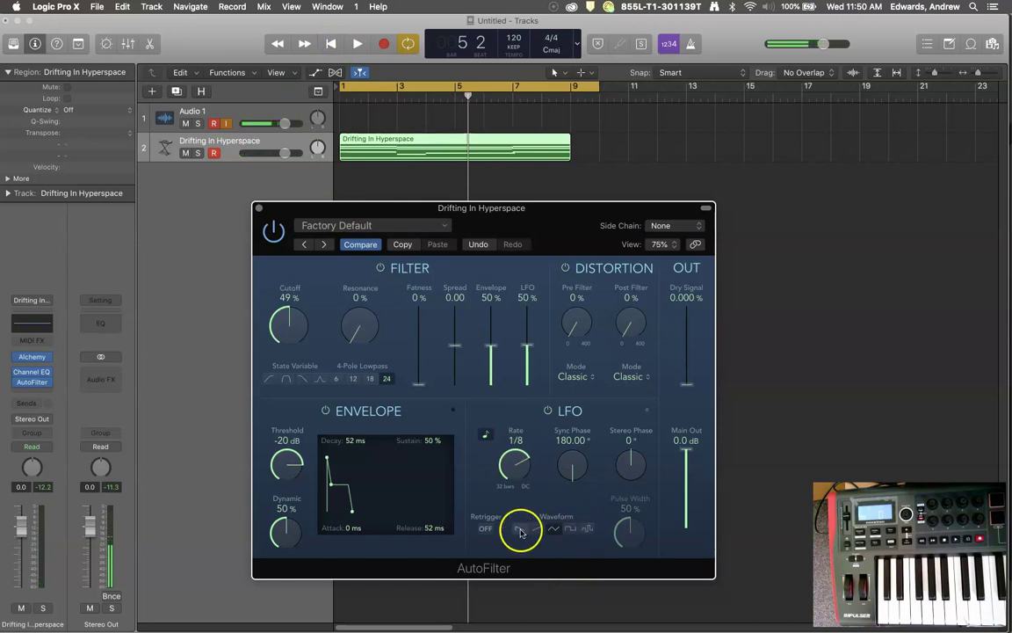
left_click(571, 534)
left_click(555, 529)
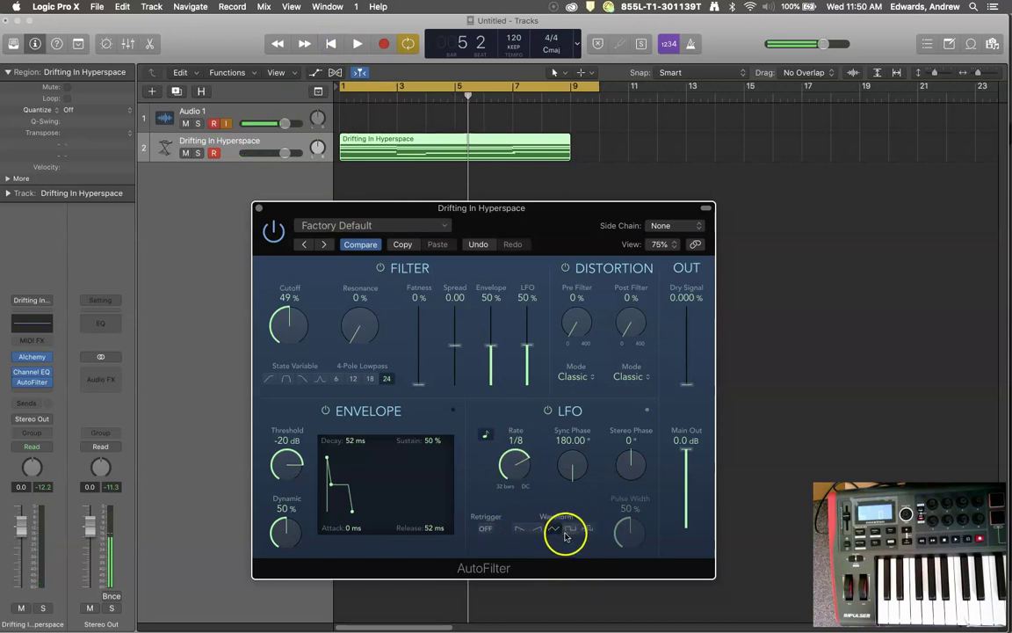